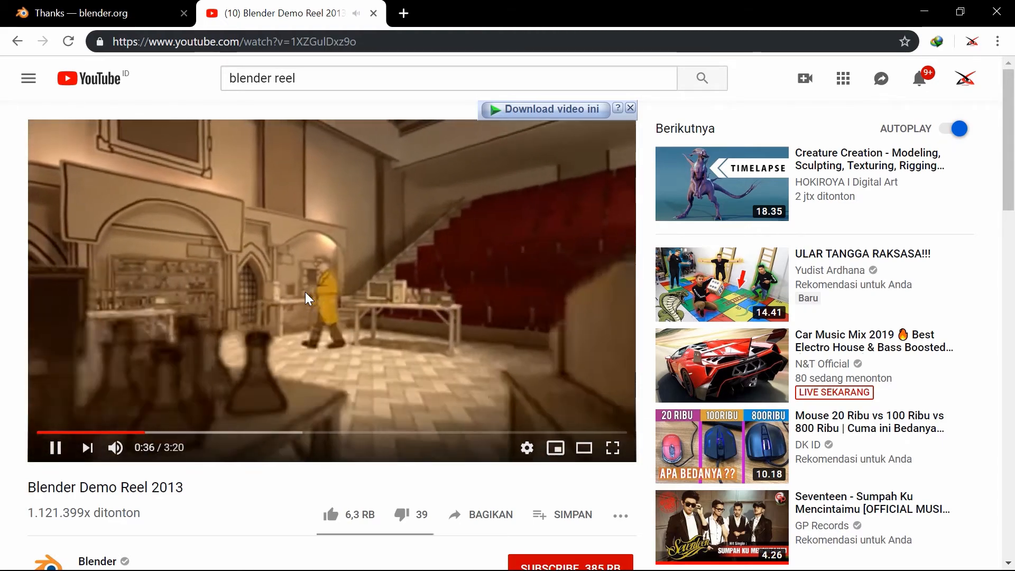
# - Pause the Blender Demo Reel 2013 video and switch to Blender
pyautogui.click(305, 291)
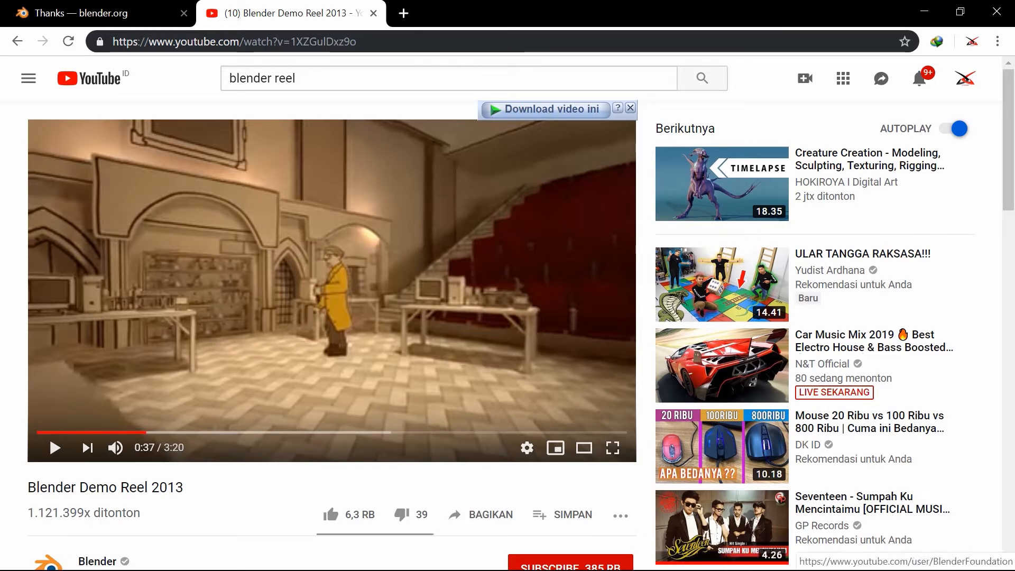
pyautogui.hotkey('alt', 'Tab')
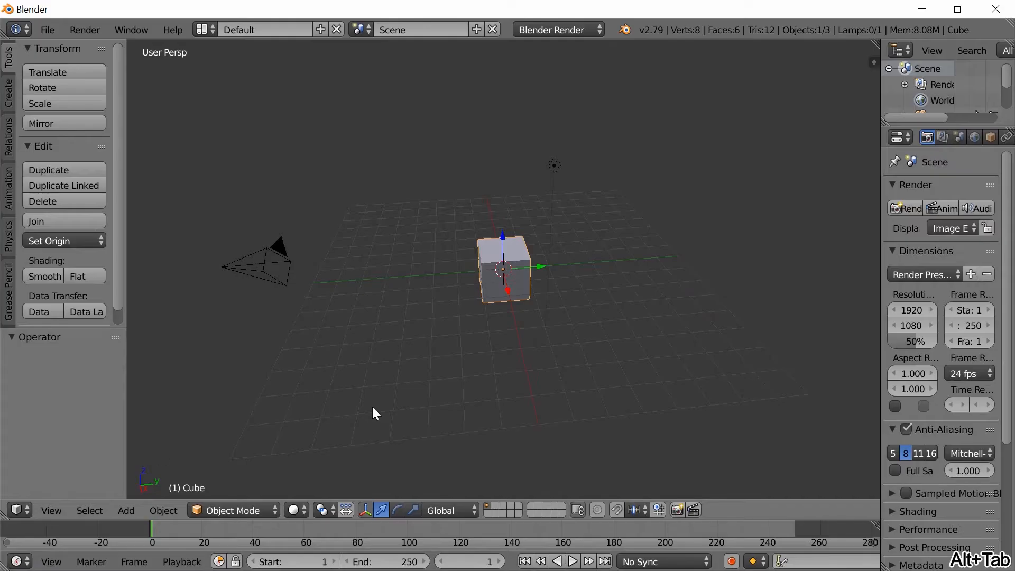
# - Orbit around the default cube and zoom in and out to examine the 3D scene from different angles
pyautogui.moveTo(516, 329); pyautogui.dragTo(610, 360, button='middle')
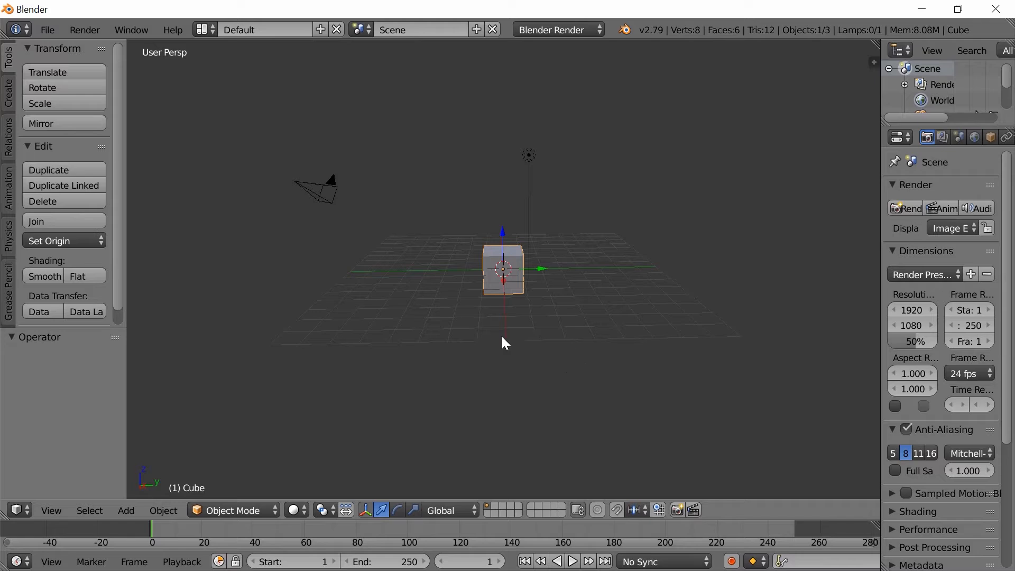
pyautogui.moveTo(536, 330)
pyautogui.mouseDown(button='middle')
pyautogui.moveTo(460, 260)
pyautogui.moveTo(406, 358)
pyautogui.moveTo(499, 300)
pyautogui.moveTo(486, 370)
pyautogui.moveTo(385, 297)
pyautogui.moveTo(512, 302)
pyautogui.moveTo(555, 334)
pyautogui.moveTo(493, 391)
pyautogui.moveTo(415, 292)
pyautogui.moveTo(529, 313)
pyautogui.moveTo(571, 337)
pyautogui.moveTo(493, 324)
pyautogui.moveTo(548, 342)
pyautogui.moveTo(533, 302)
pyautogui.moveTo(451, 346)
pyautogui.moveTo(539, 338)
pyautogui.moveTo(519, 356)
pyautogui.moveTo(541, 351)
pyautogui.moveTo(534, 331)
pyautogui.mouseUp(button='middle')
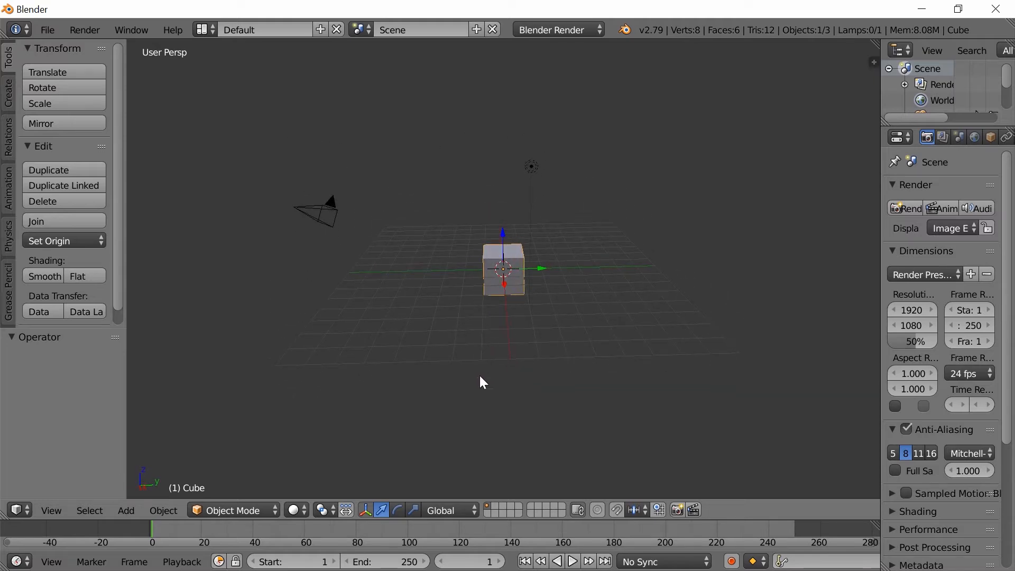
pyautogui.scroll(4, 518, 365)
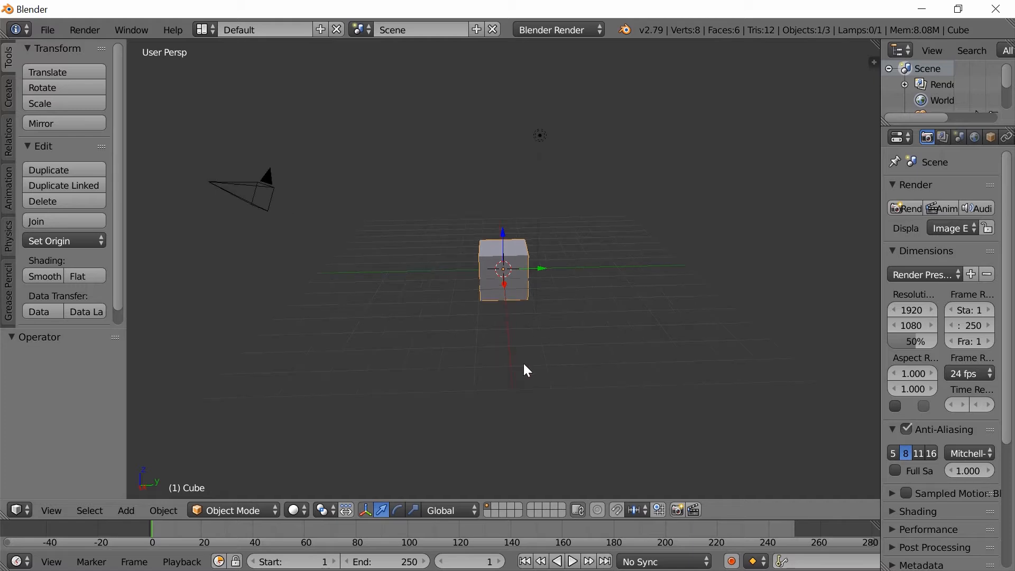
pyautogui.scroll(4, 530, 366)
pyautogui.scroll(-5, 530, 366)
pyautogui.scroll(4, 530, 366)
pyautogui.scroll(-5, 532, 375)
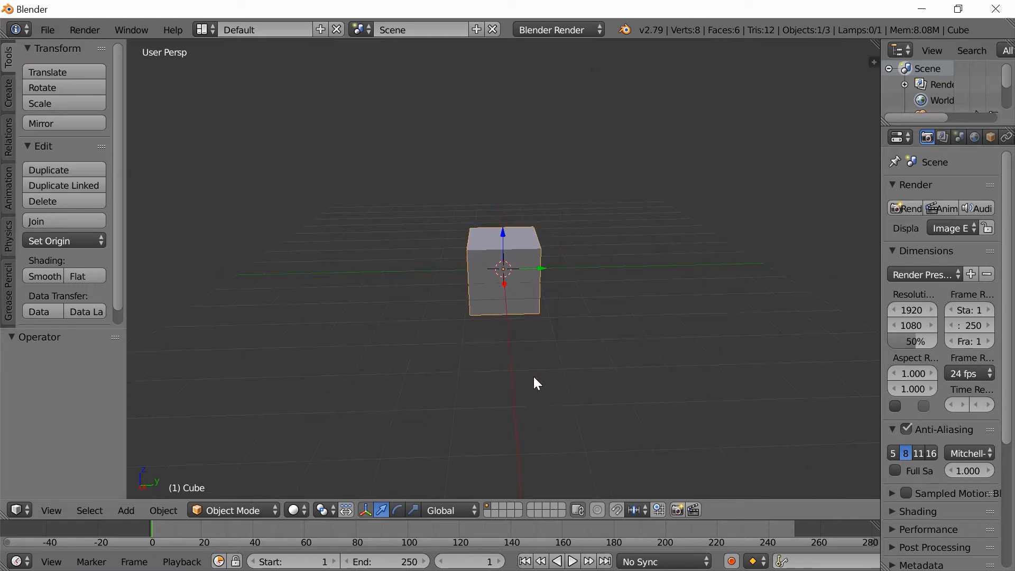
pyautogui.scroll(2, 534, 380)
pyautogui.moveTo(452, 361); pyautogui.dragTo(523, 300, button='middle')
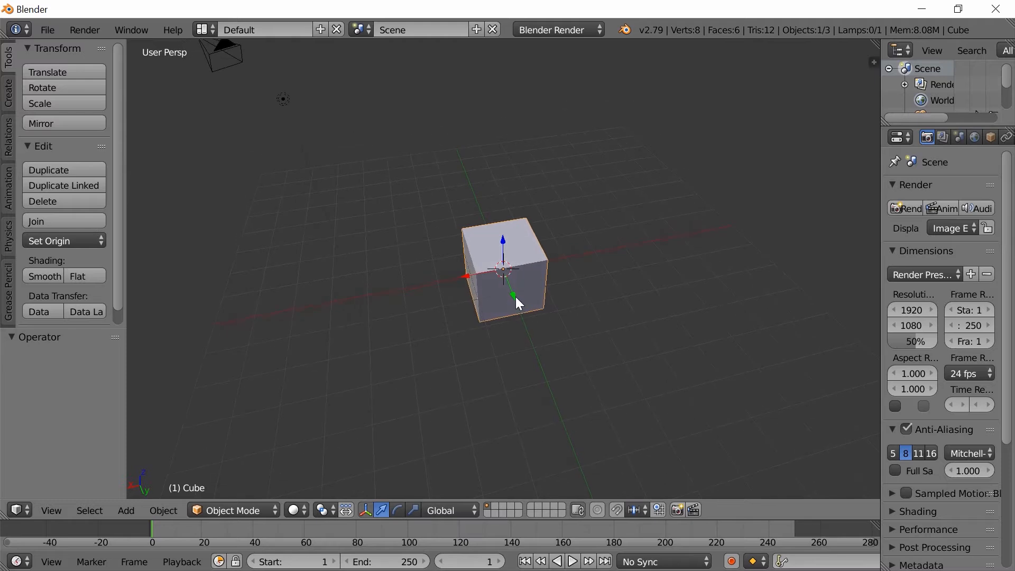
# - Move the cube along the individual global axes, including about -0.383 on Y and about 0.715 on Z
pyautogui.press('g')
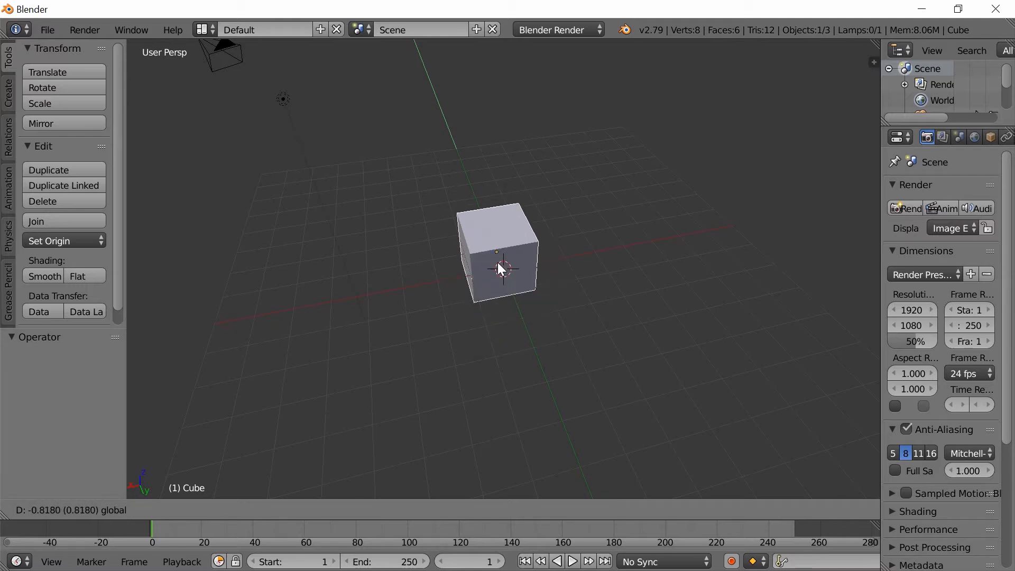
pyautogui.click(515, 282)
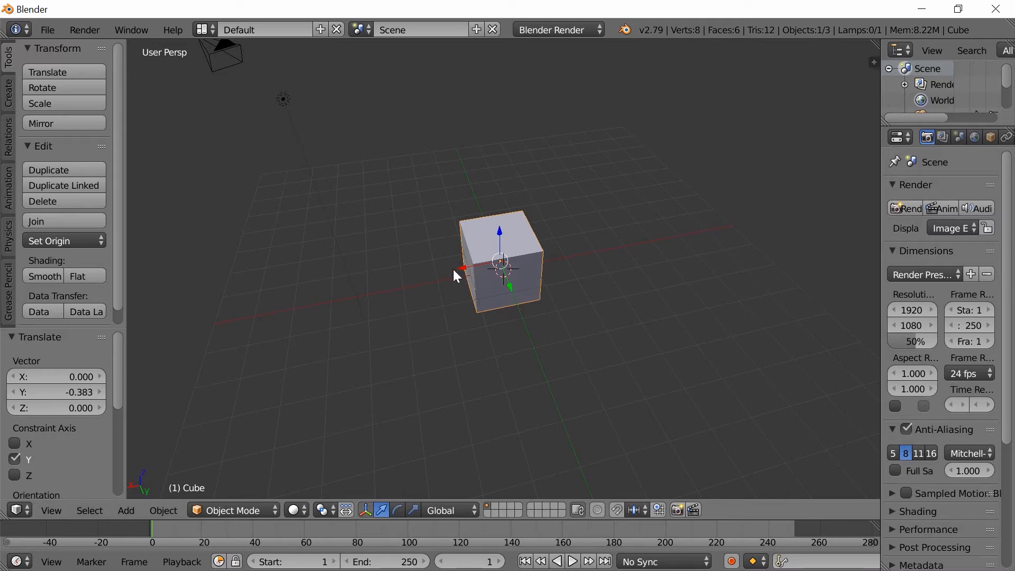
pyautogui.moveTo(557, 311); pyautogui.dragTo(490, 304, button='middle')
pyautogui.moveTo(486, 302); pyautogui.dragTo(585, 291)
pyautogui.press('y')
pyautogui.moveTo(585, 292); pyautogui.dragTo(521, 250, button='middle')
pyautogui.moveTo(512, 253); pyautogui.dragTo(509, 227)
pyautogui.moveTo(570, 277); pyautogui.dragTo(629, 275, button='middle')
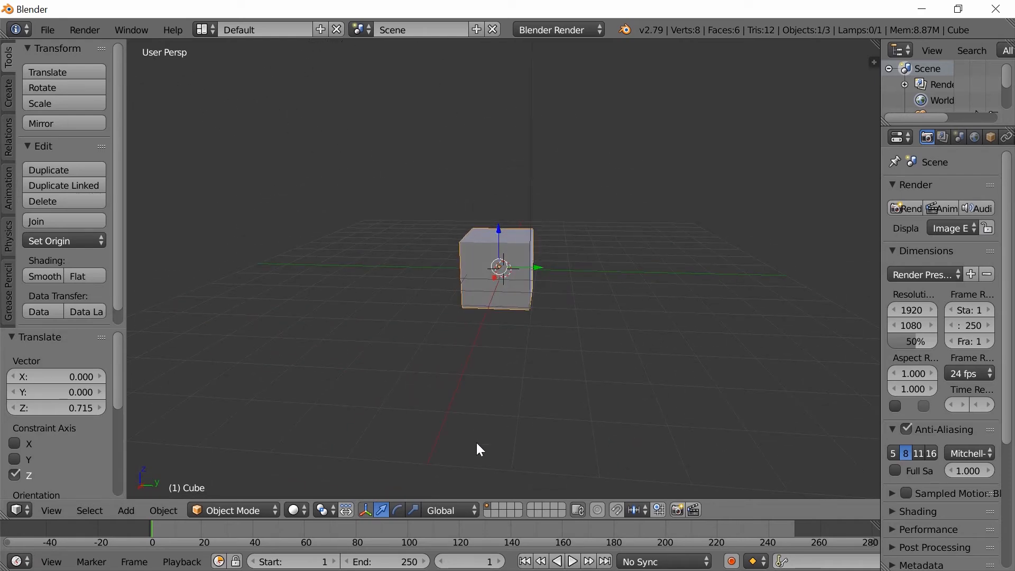
# - Rotate the cube with the rotate manipulator by about 81.9° around Y, -4.4° around X and -9.54° around Z
pyautogui.click(398, 510)
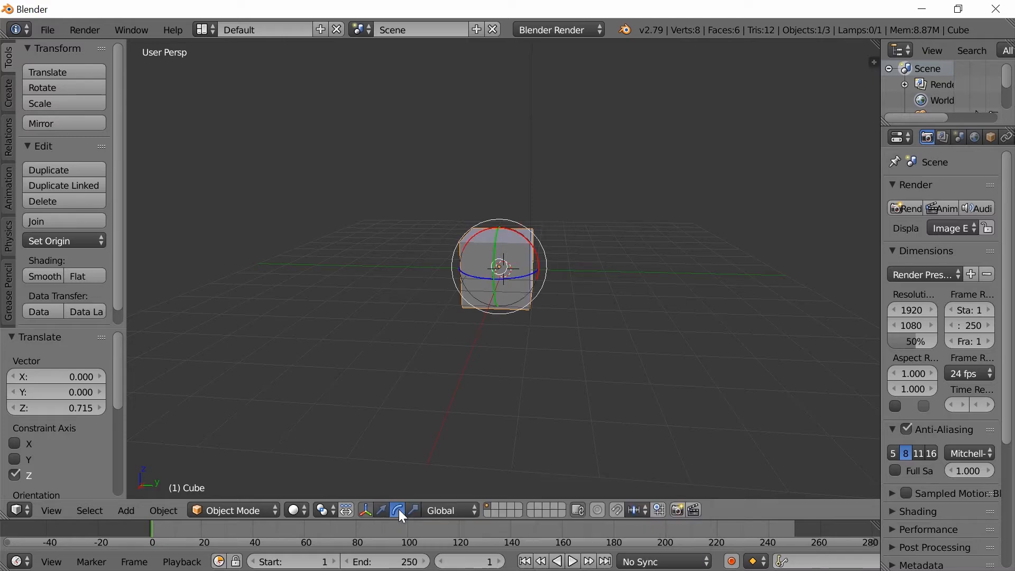
pyautogui.moveTo(566, 341); pyautogui.dragTo(473, 282, button='middle')
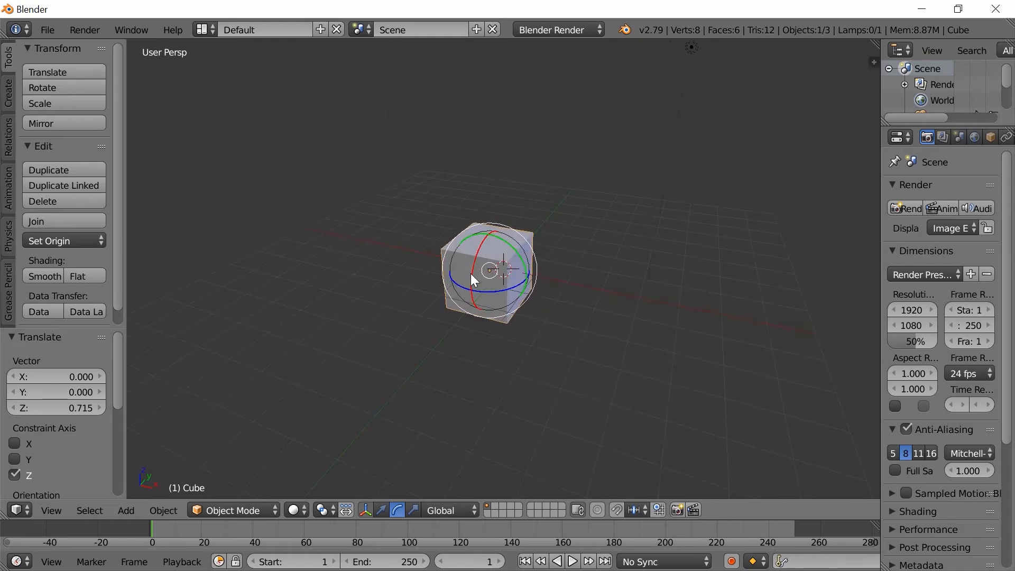
pyautogui.moveTo(473, 271); pyautogui.dragTo(512, 261)
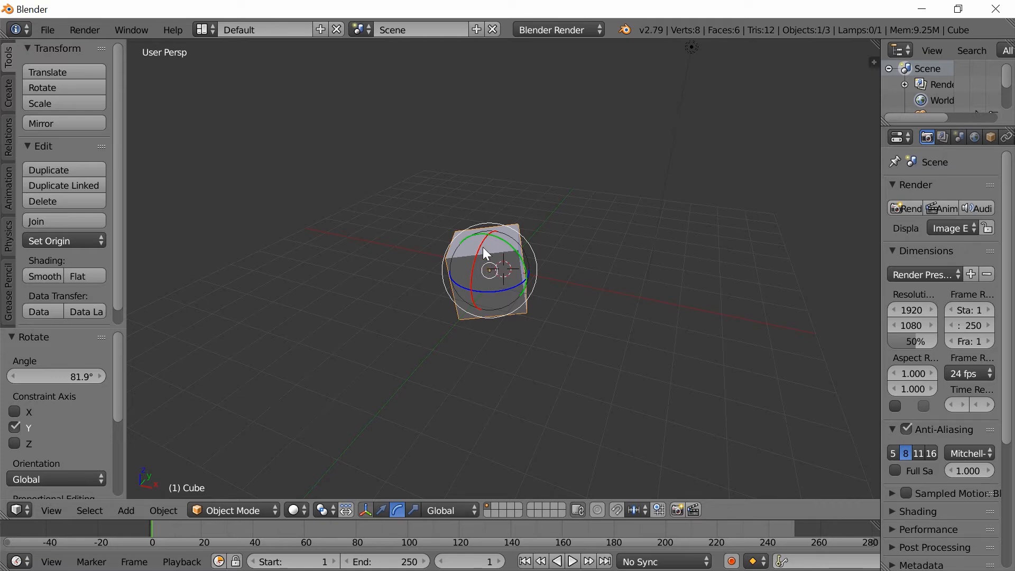
pyautogui.moveTo(480, 245); pyautogui.dragTo(481, 242)
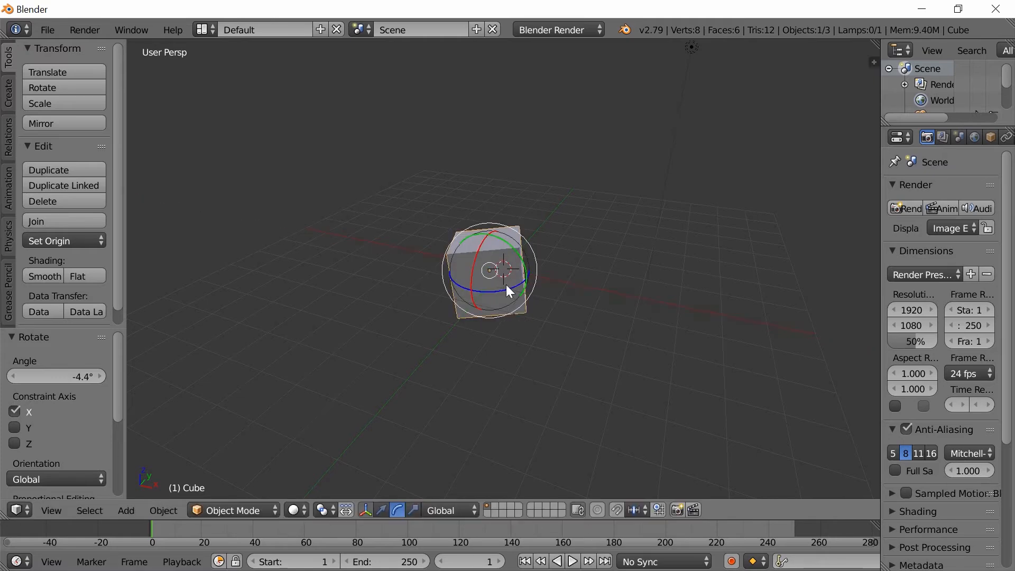
pyautogui.moveTo(493, 290); pyautogui.dragTo(560, 371)
pyautogui.moveTo(559, 368); pyautogui.dragTo(487, 370, button='middle')
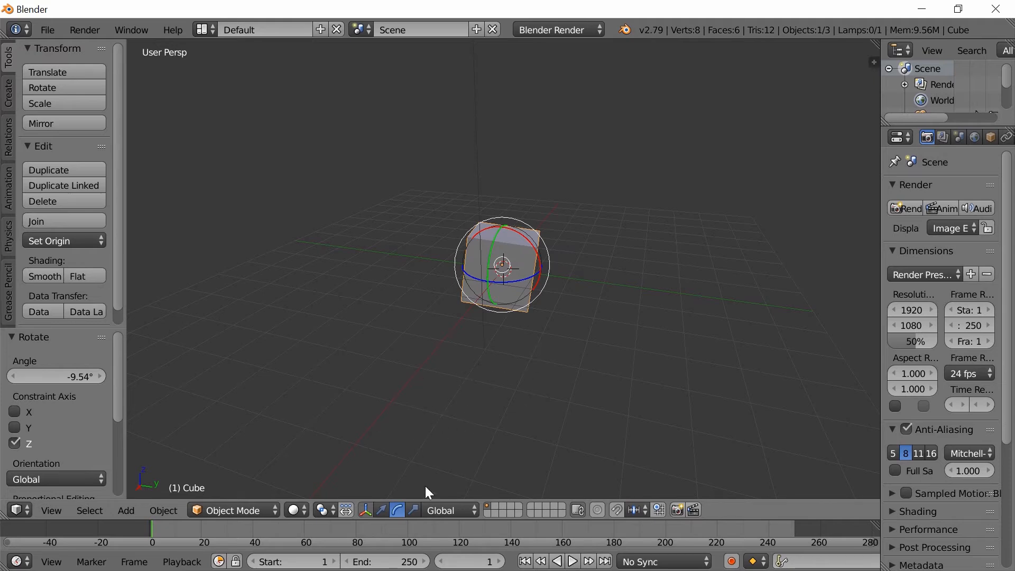
# - Scale the cube by a factor of about 4.522 along Y, 2.712 along X and 1.643 along Z
pyautogui.click(414, 509)
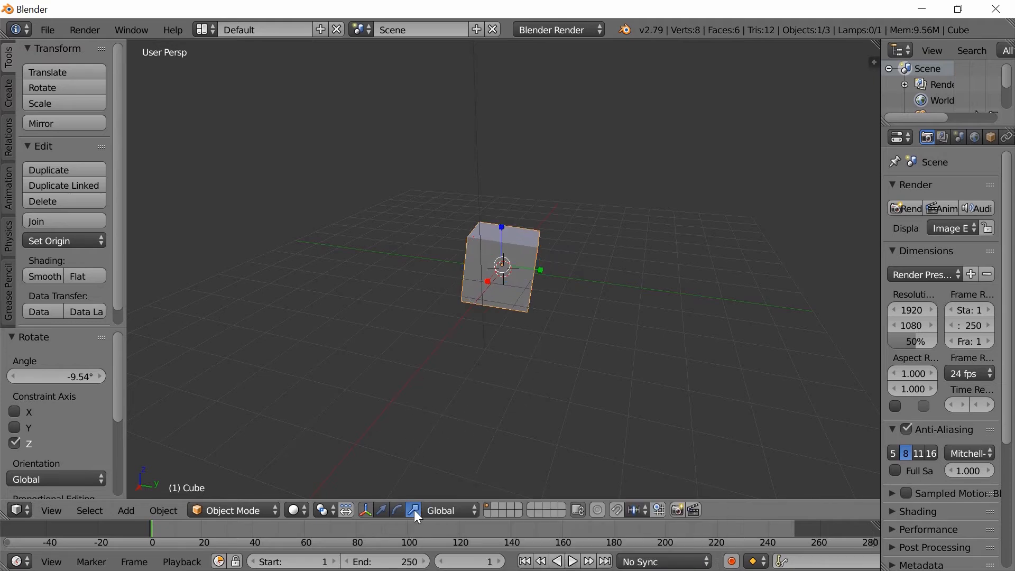
pyautogui.moveTo(535, 413); pyautogui.dragTo(541, 267, button='middle')
pyautogui.moveTo(540, 269); pyautogui.dragTo(635, 363)
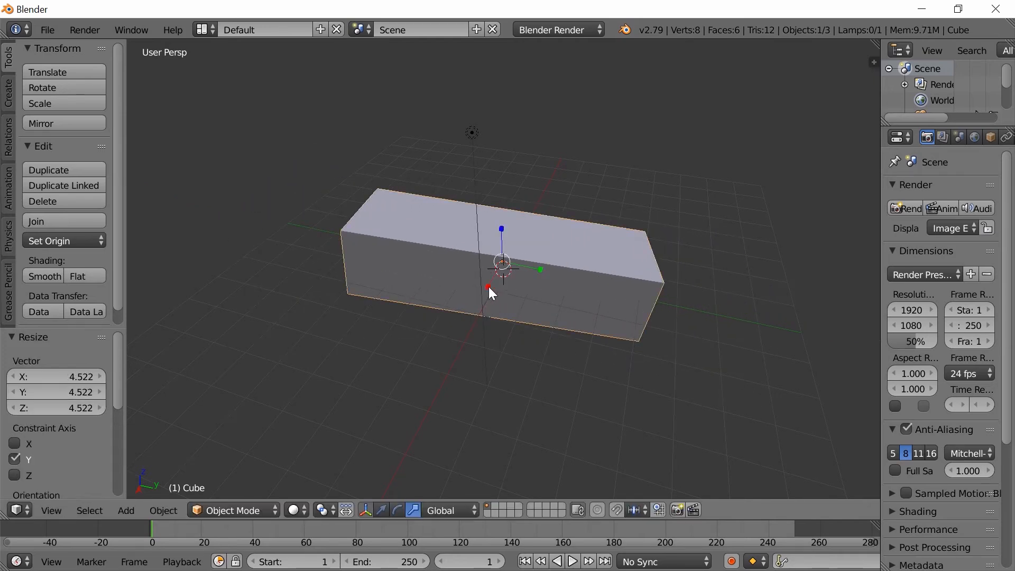
pyautogui.press('s')
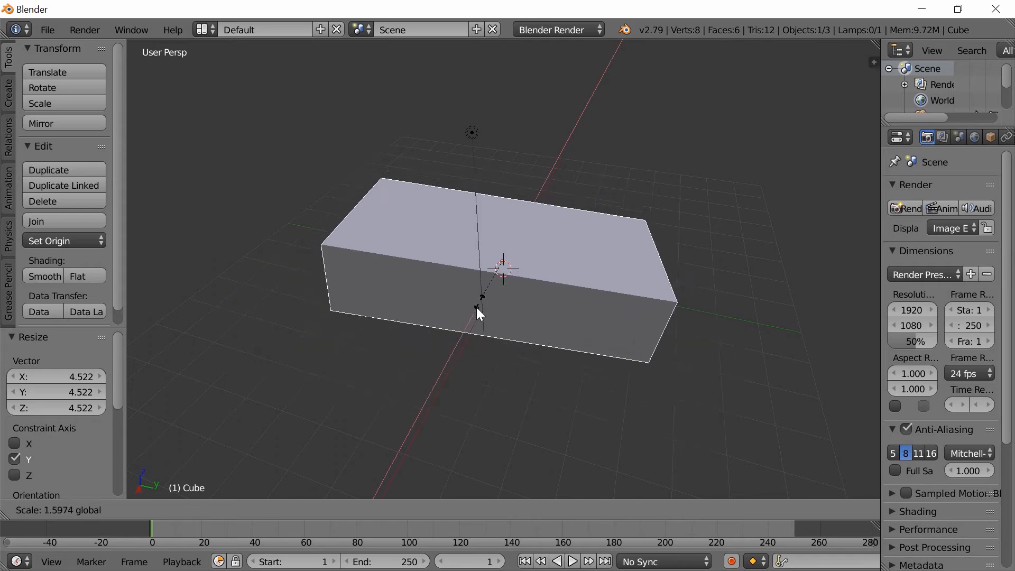
pyautogui.click(460, 328)
pyautogui.press('s')
pyautogui.press('z')
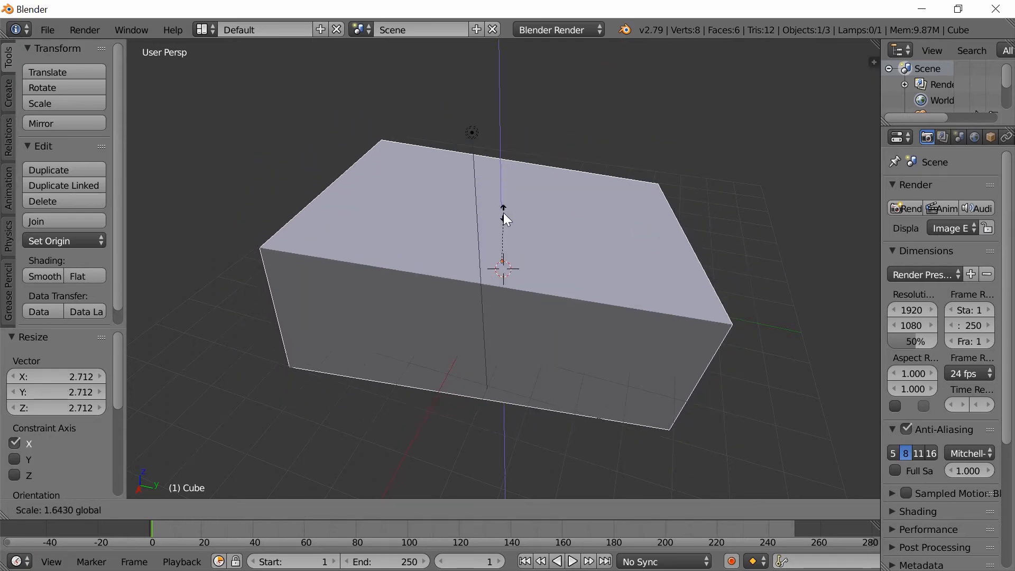
pyautogui.click(504, 213)
# - Display the object's transform properties and set the cube's X, Y and Z location to 0
pyautogui.moveTo(553, 275)
pyautogui.mouseDown(button='middle')
pyautogui.moveTo(537, 285)
pyautogui.moveTo(486, 244)
pyautogui.moveTo(425, 271)
pyautogui.moveTo(432, 320)
pyautogui.moveTo(570, 281)
pyautogui.mouseUp(button='middle')
pyautogui.moveTo(532, 252); pyautogui.dragTo(192, 283, button='middle')
pyautogui.moveTo(528, 290); pyautogui.dragTo(798, 152, button='middle')
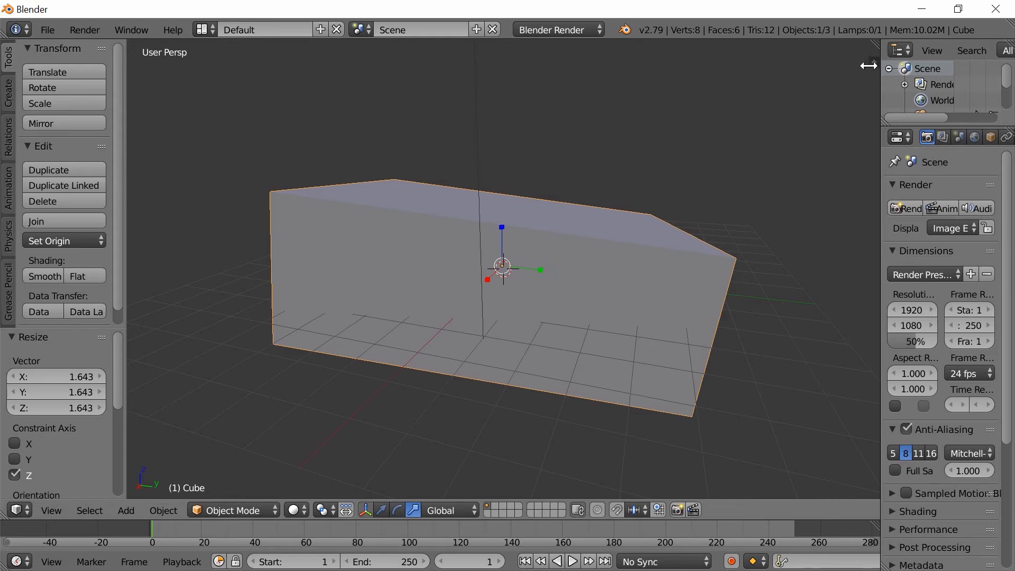
pyautogui.press('n')
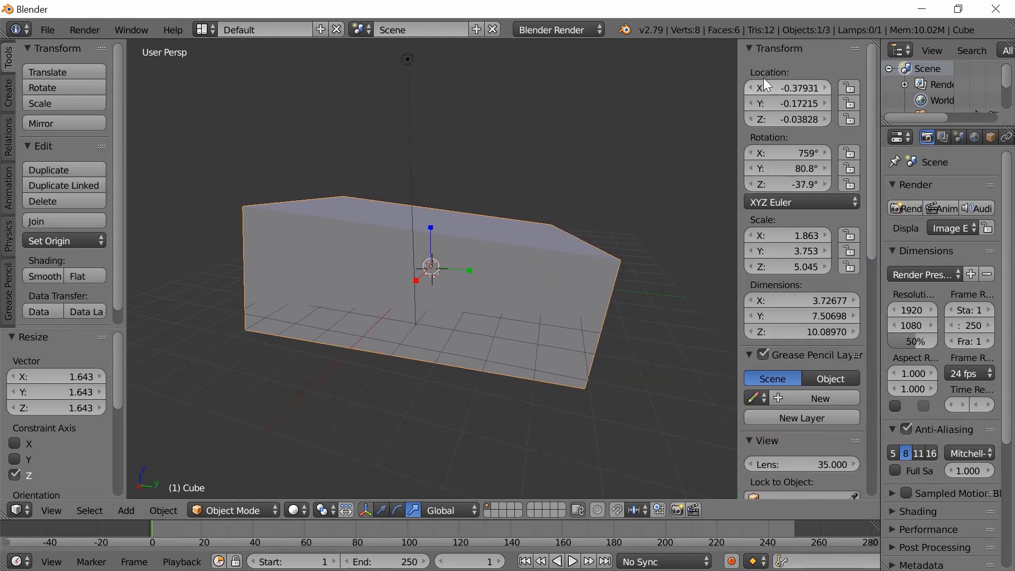
pyautogui.click(795, 90)
pyautogui.press('Return')
pyautogui.click(805, 102)
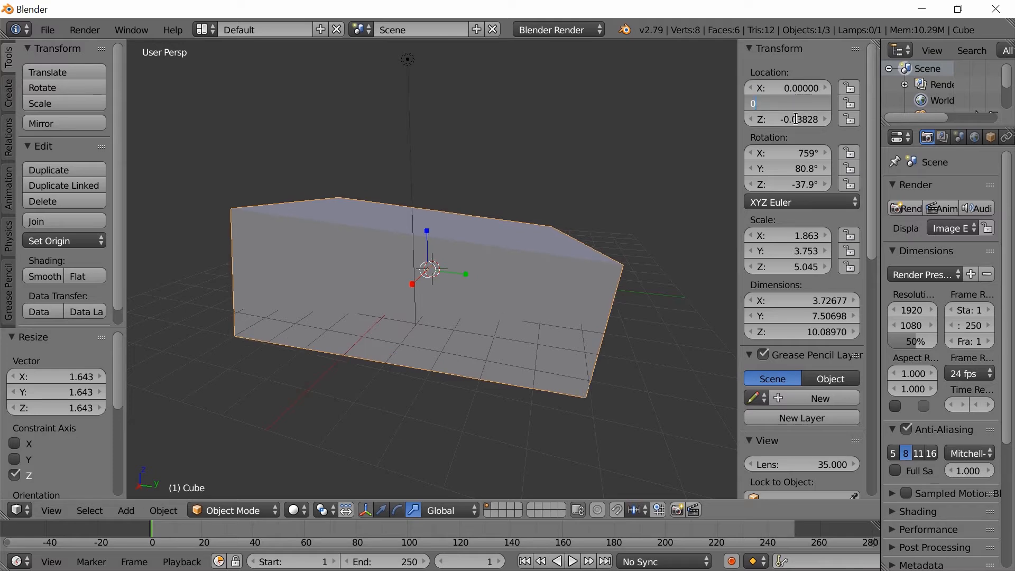
pyautogui.write('0')
pyautogui.press('Return')
pyautogui.click(803, 117)
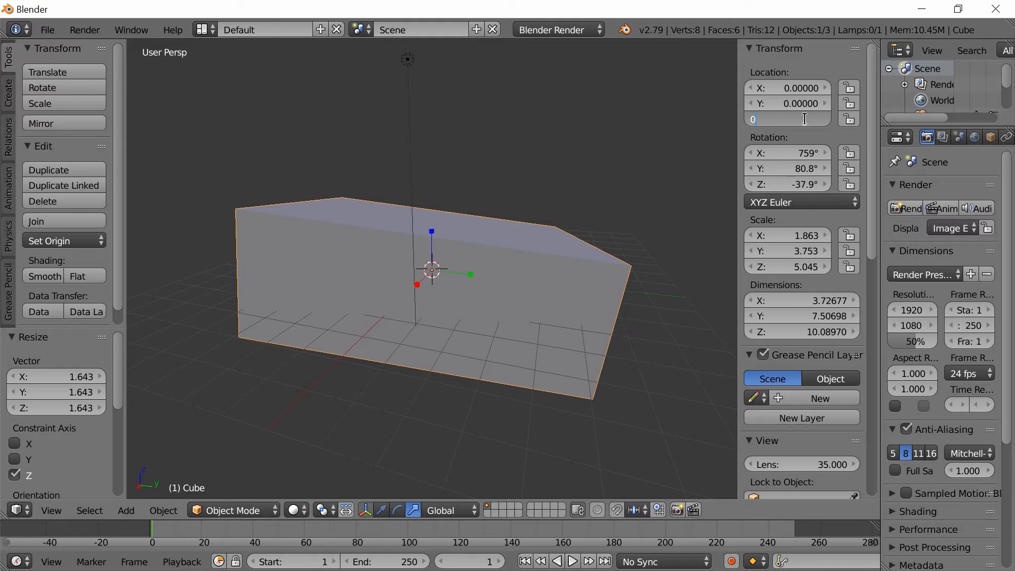
pyautogui.press('Return')
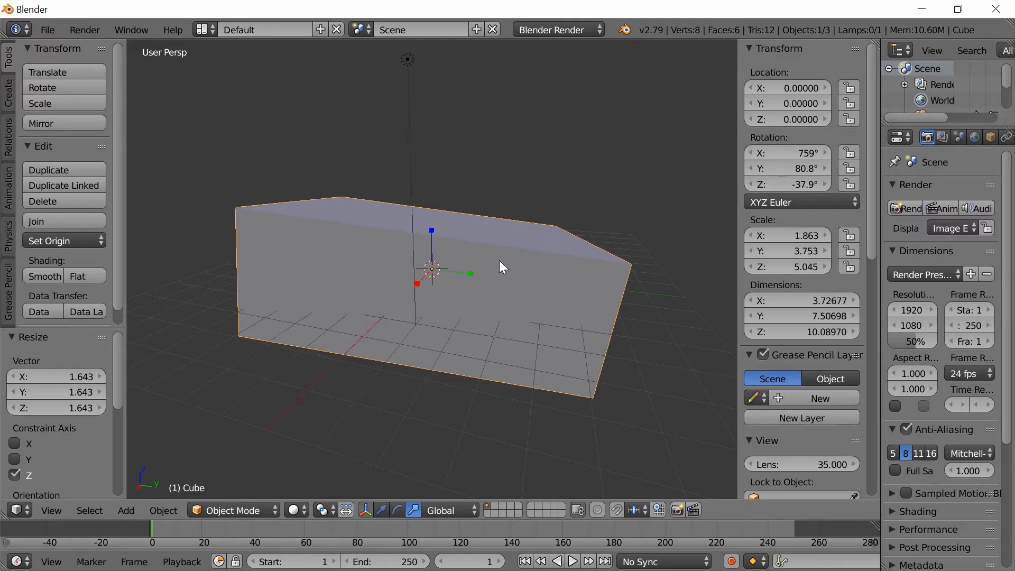
# - Set the cube's X, Y and Z rotation to 0°
pyautogui.moveTo(499, 260); pyautogui.dragTo(426, 267, button='middle')
pyautogui.click(808, 153)
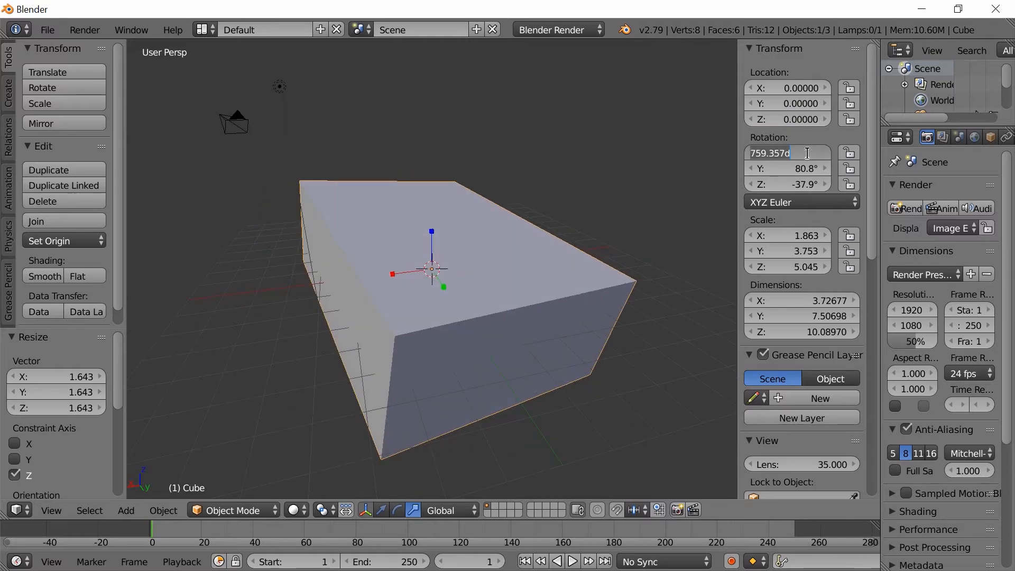
pyautogui.write('0')
pyautogui.press('Return')
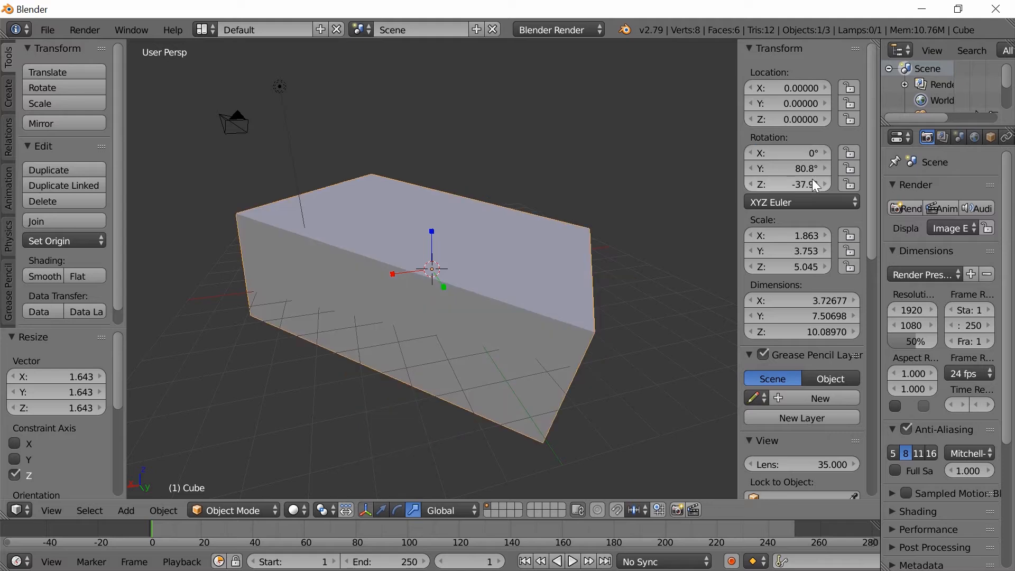
pyautogui.click(810, 168)
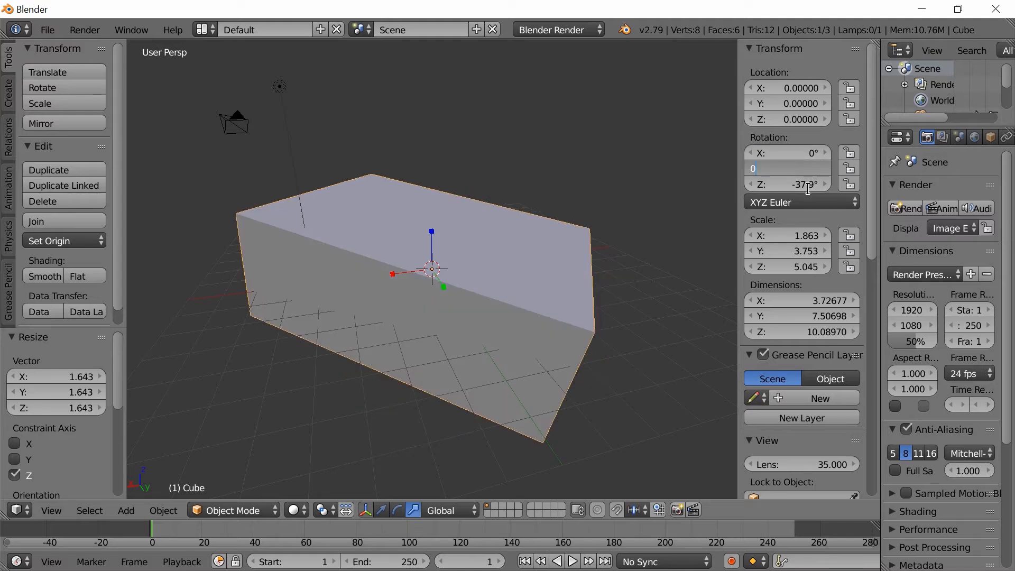
pyautogui.press('Return')
pyautogui.click(804, 184)
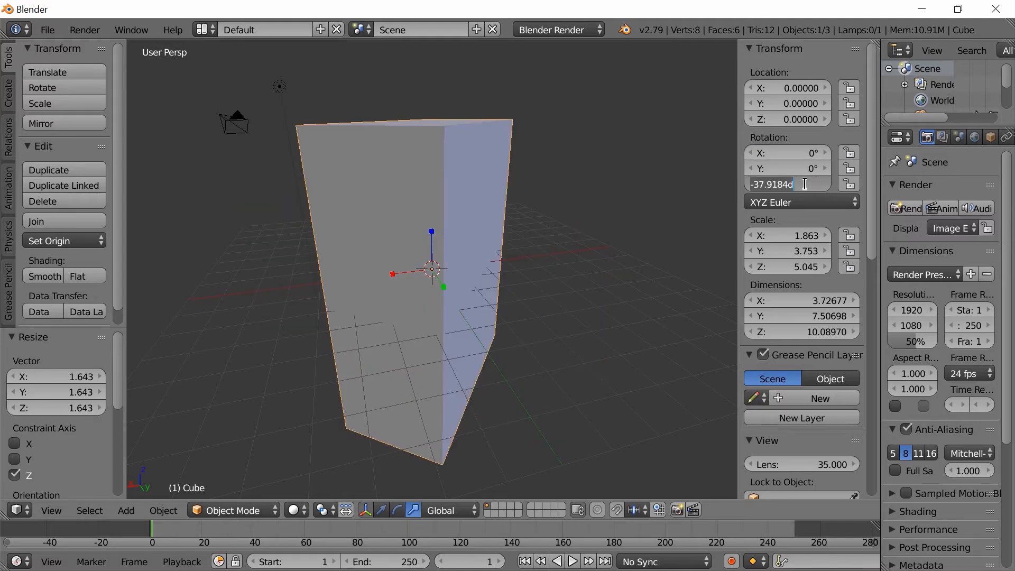
pyautogui.press('Return')
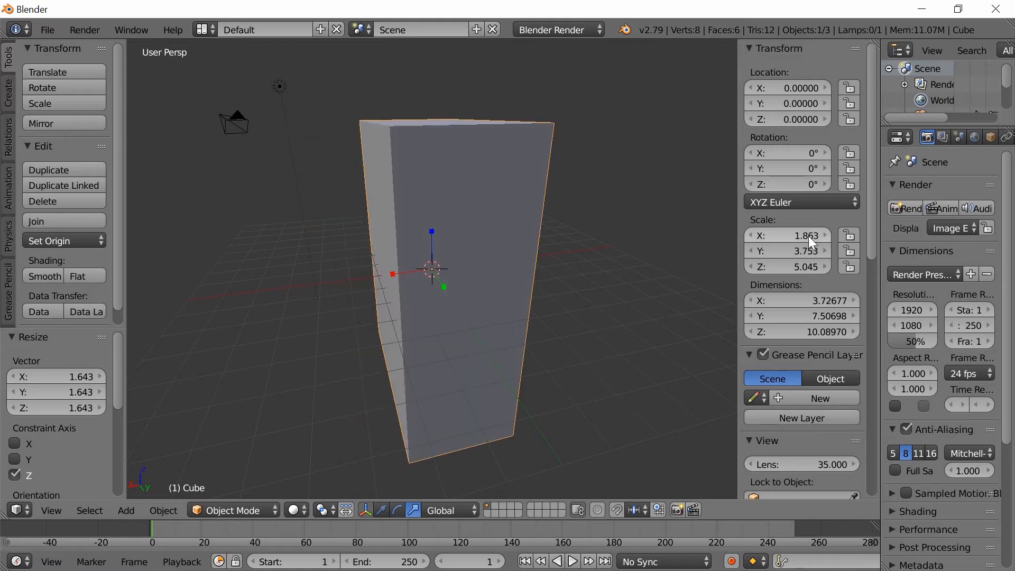
# - Set the cube's X, Y and Z scale to 1
pyautogui.click(809, 236)
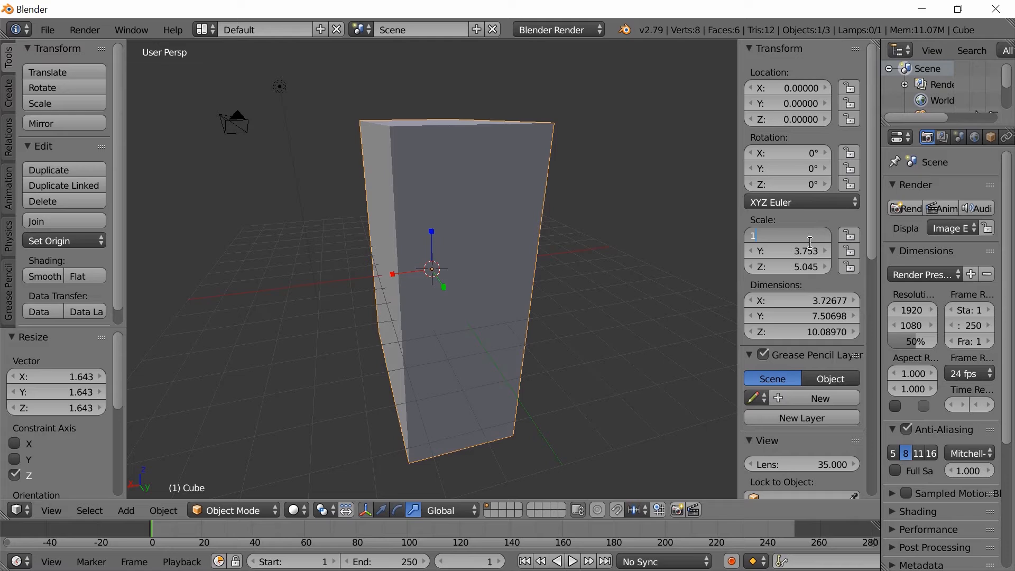
pyautogui.write('1')
pyautogui.press('Return')
pyautogui.click(803, 253)
pyautogui.write('1')
pyautogui.press('Return')
pyautogui.click(810, 266)
pyautogui.write('1')
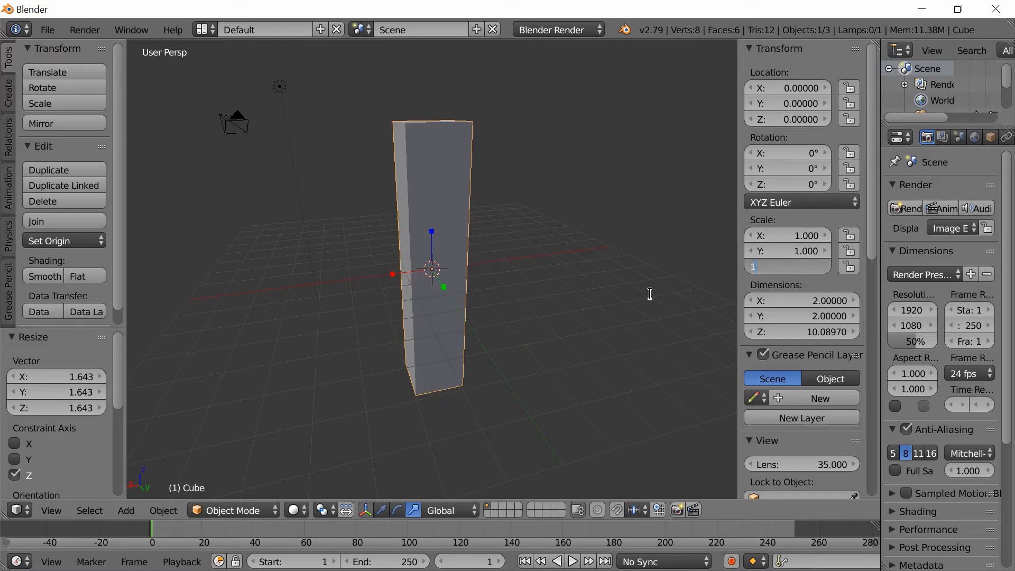
pyautogui.press('Return')
pyautogui.moveTo(572, 284); pyautogui.dragTo(520, 280, button='middle')
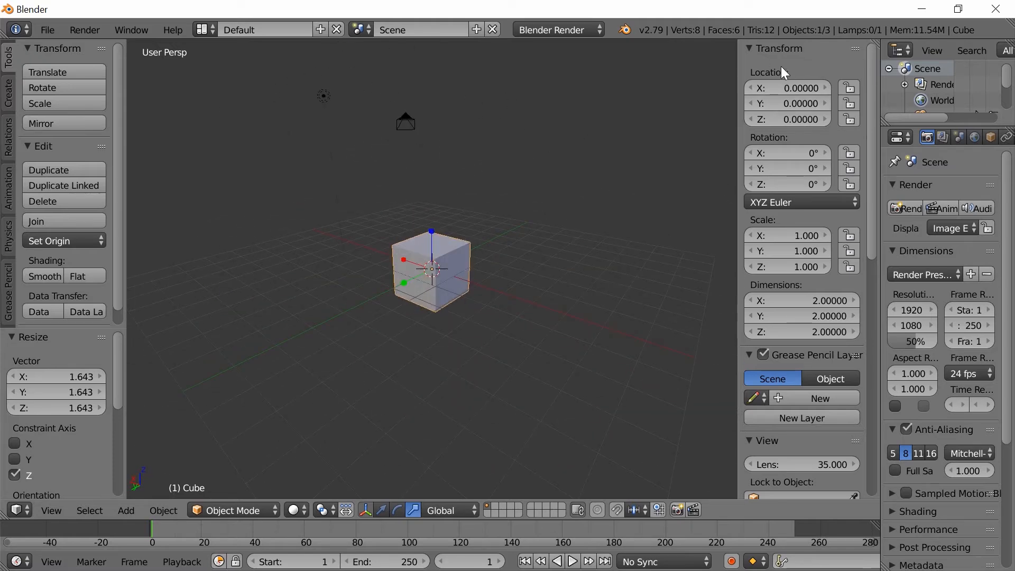
pyautogui.click(750, 48)
pyautogui.click(749, 47)
pyautogui.moveTo(547, 324); pyautogui.dragTo(586, 317, button='middle')
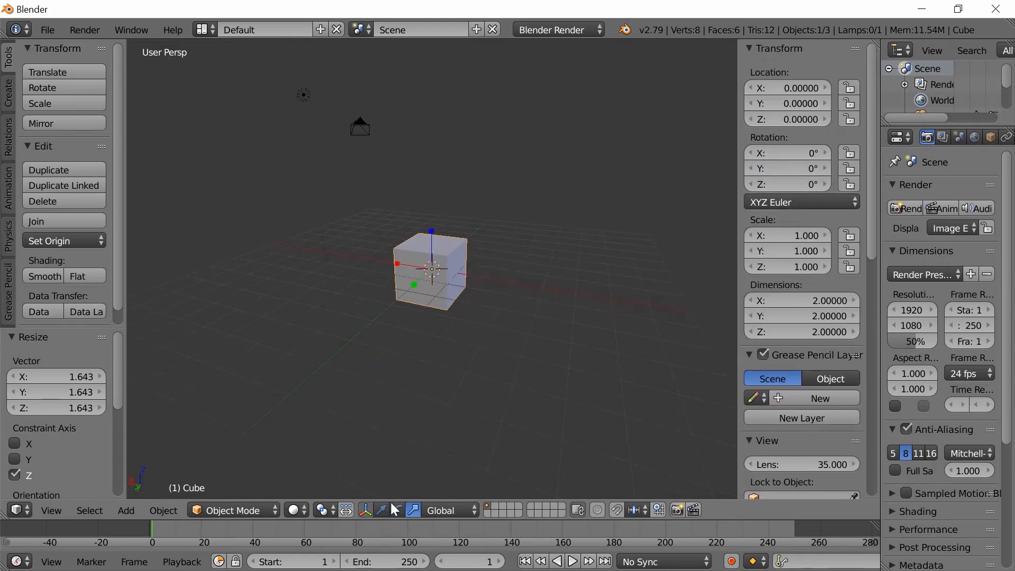
# - Switch to the translate manipulator and move the cube freely by about -2.237 on X, 0.101 on Y and 0.143 on Z
pyautogui.moveTo(412, 480); pyautogui.dragTo(534, 319, button='middle')
pyautogui.scroll(2, 517, 359)
pyautogui.press('g')
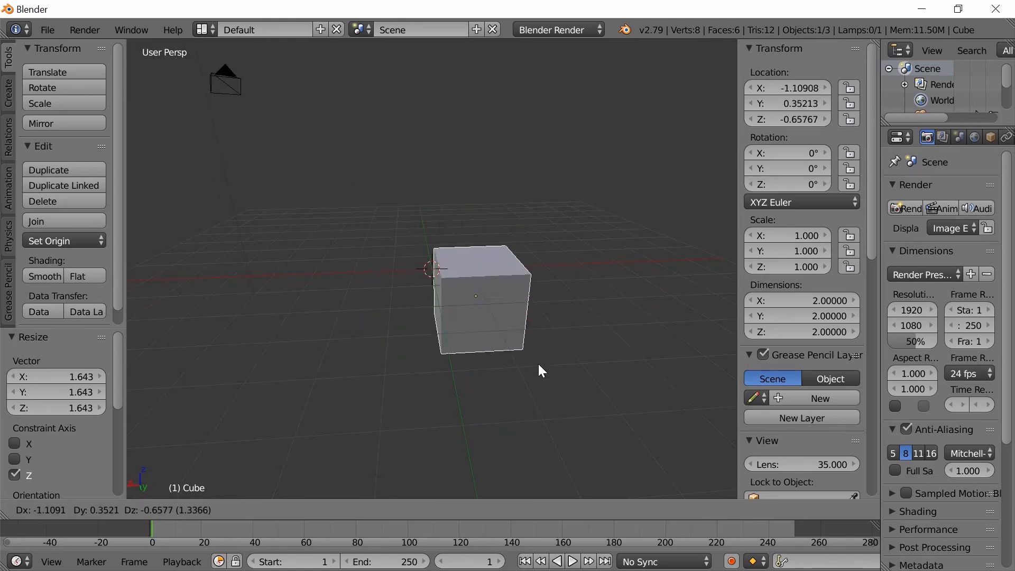
pyautogui.click(611, 310)
pyautogui.moveTo(613, 308); pyautogui.dragTo(565, 328, button='middle')
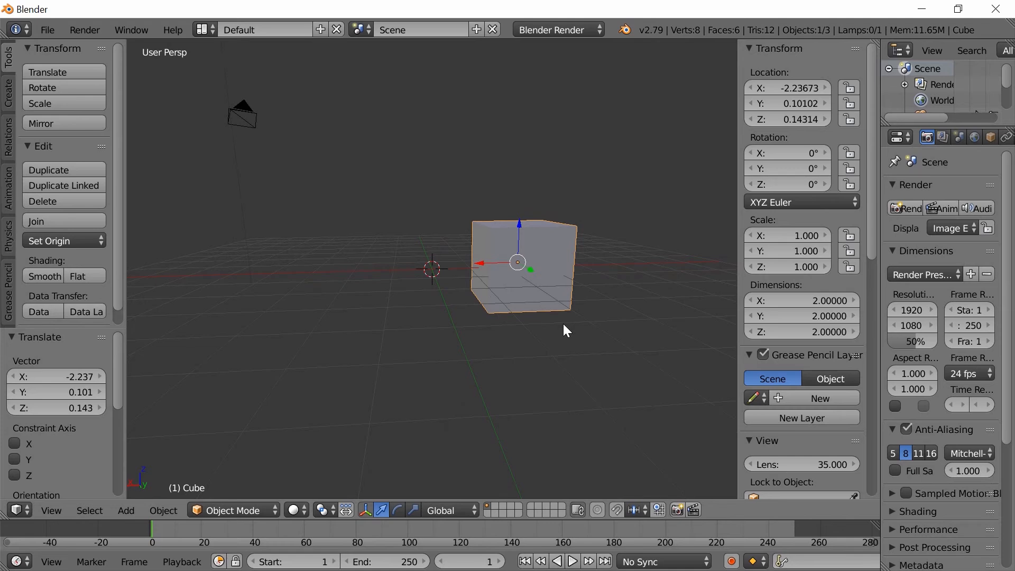
# - Rotate the cube freely about the global Y axis by about -1367°
pyautogui.press('r')
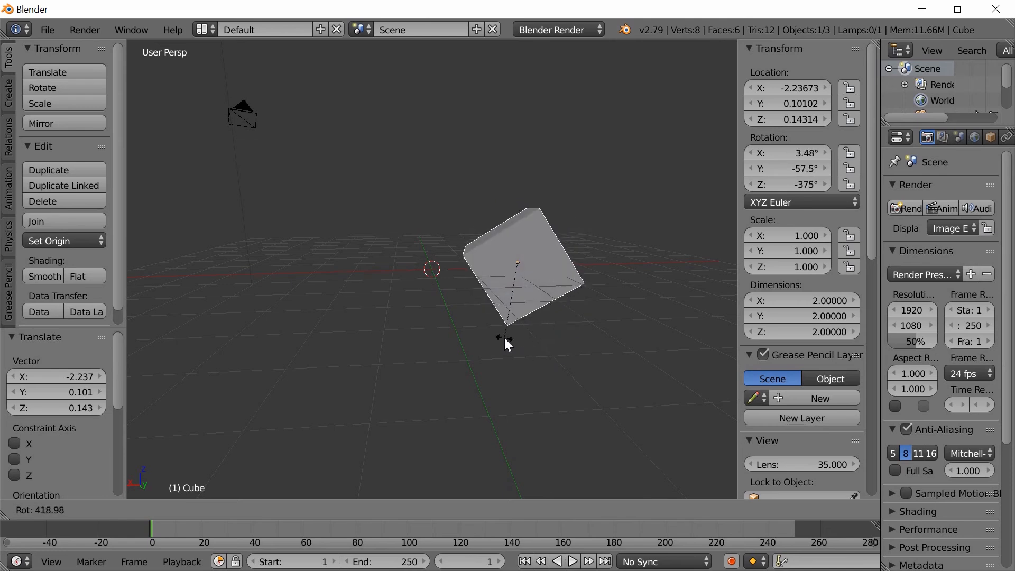
pyautogui.press('y')
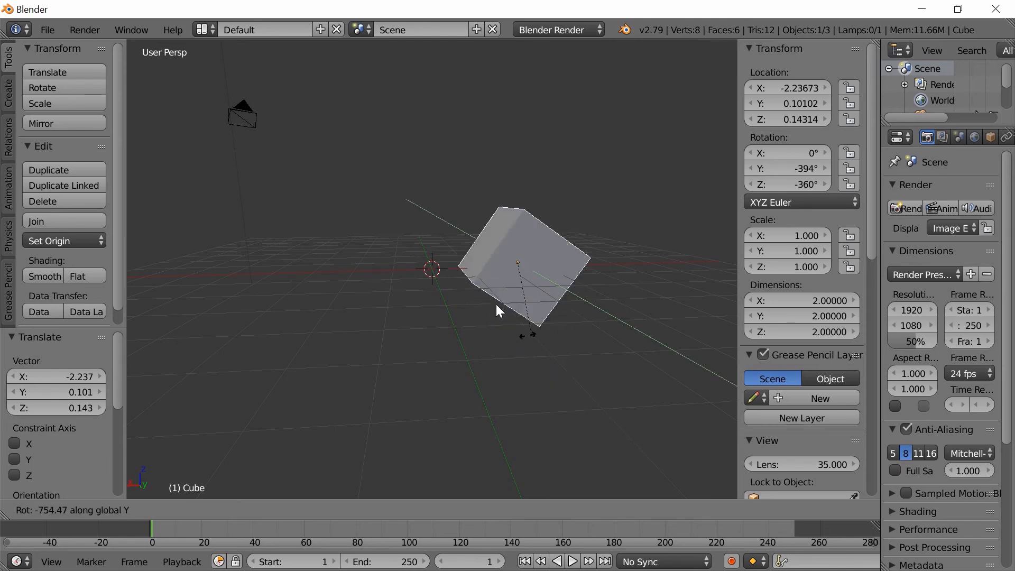
pyautogui.click(568, 241)
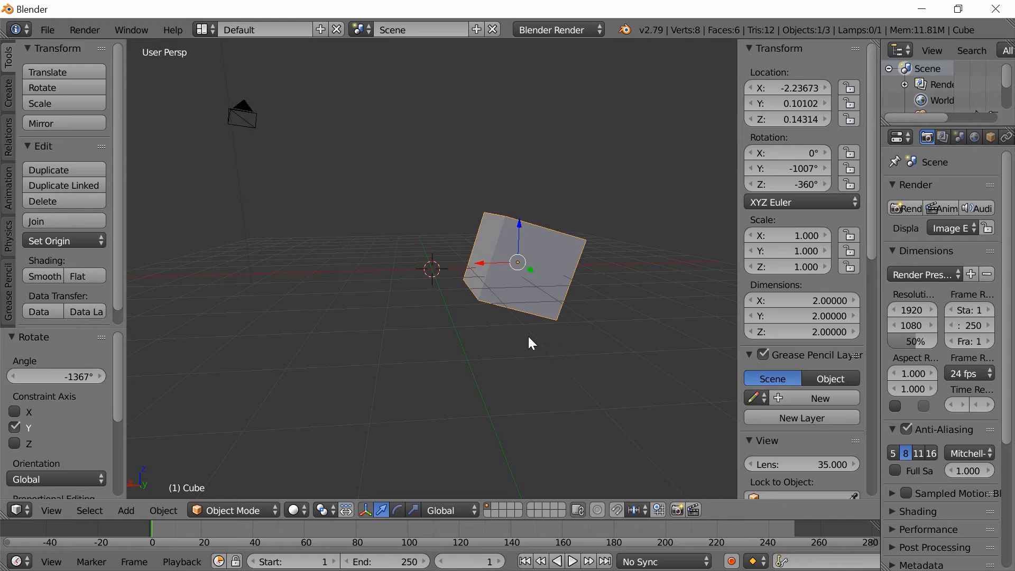
# - Scale the cube along the global X axis, bringing its scale to about 1.636 on X and 4.463 on Z
pyautogui.press('s')
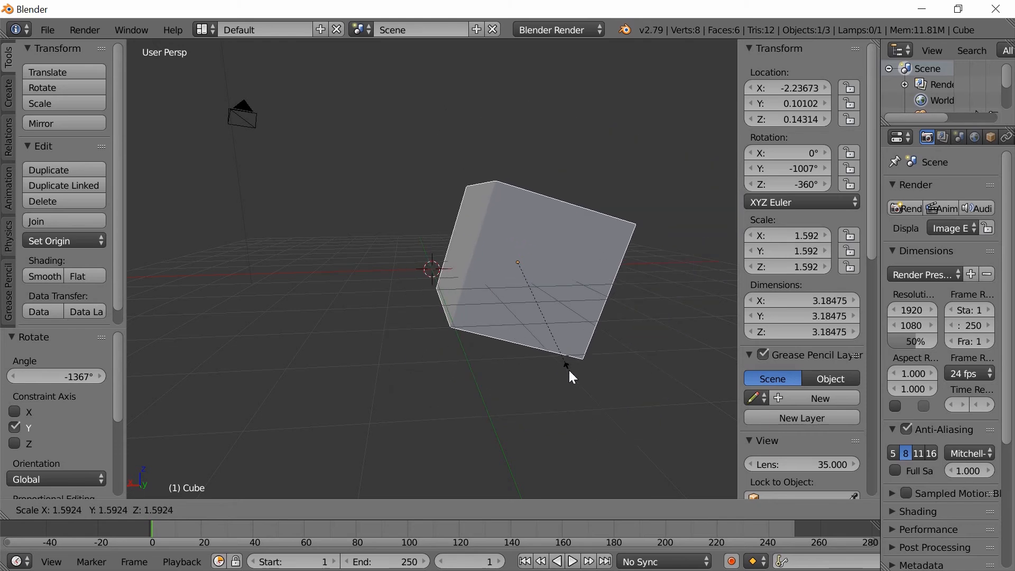
pyautogui.press('x')
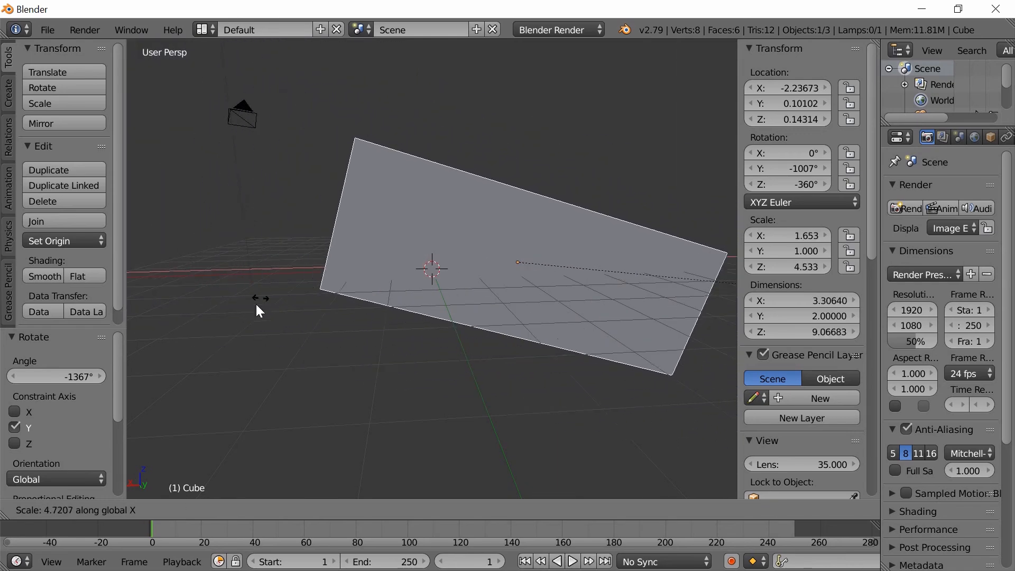
pyautogui.click(320, 272)
# - Create a new group containing the stretched cube
pyautogui.moveTo(320, 272); pyautogui.dragTo(882, 482, button='middle')
pyautogui.hotkey('ctrl', 'g')
pyautogui.moveTo(592, 338); pyautogui.dragTo(481, 295, button='middle')
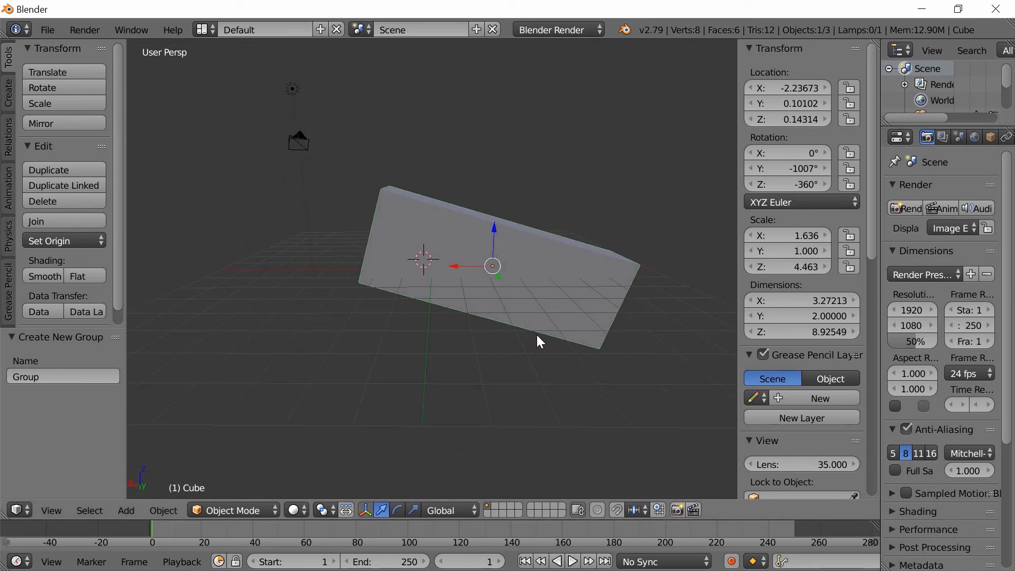
# - Clear the cube's scale, location and rotation back to their defaults
pyautogui.hotkey('alt', 's')
pyautogui.moveTo(540, 299); pyautogui.dragTo(667, 223, button='middle')
pyautogui.hotkey('alt', 'g')
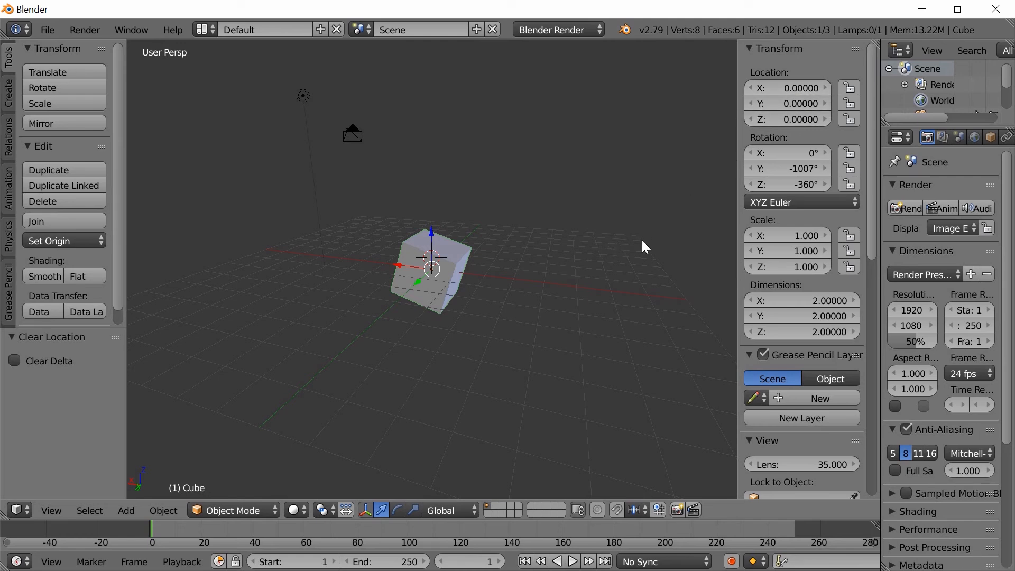
pyautogui.hotkey('alt', 'r')
pyautogui.moveTo(563, 308); pyautogui.dragTo(408, 306, button='middle')
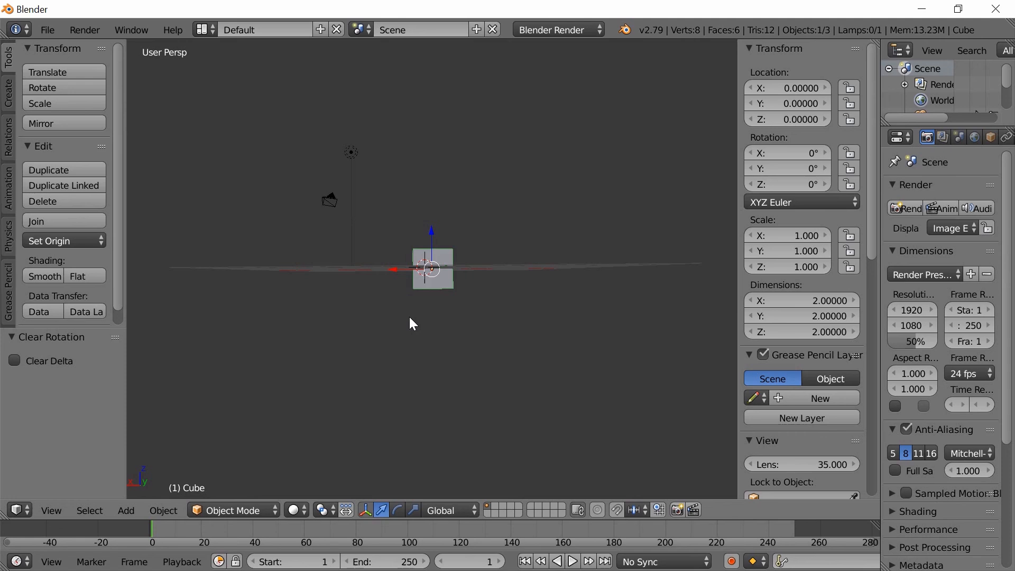
pyautogui.scroll(2, 462, 333)
pyautogui.scroll(-2, 466, 327)
pyautogui.moveTo(474, 327)
pyautogui.mouseDown(button='middle')
pyautogui.moveTo(448, 399)
pyautogui.moveTo(390, 335)
pyautogui.moveTo(462, 340)
pyautogui.mouseUp(button='middle')
pyautogui.moveTo(462, 339); pyautogui.dragTo(473, 342, button='middle')
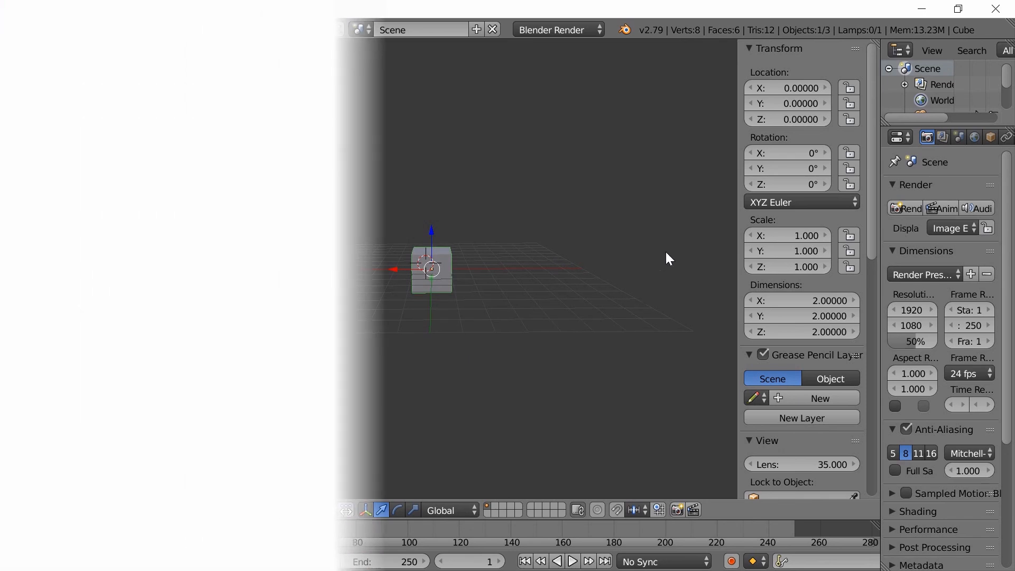